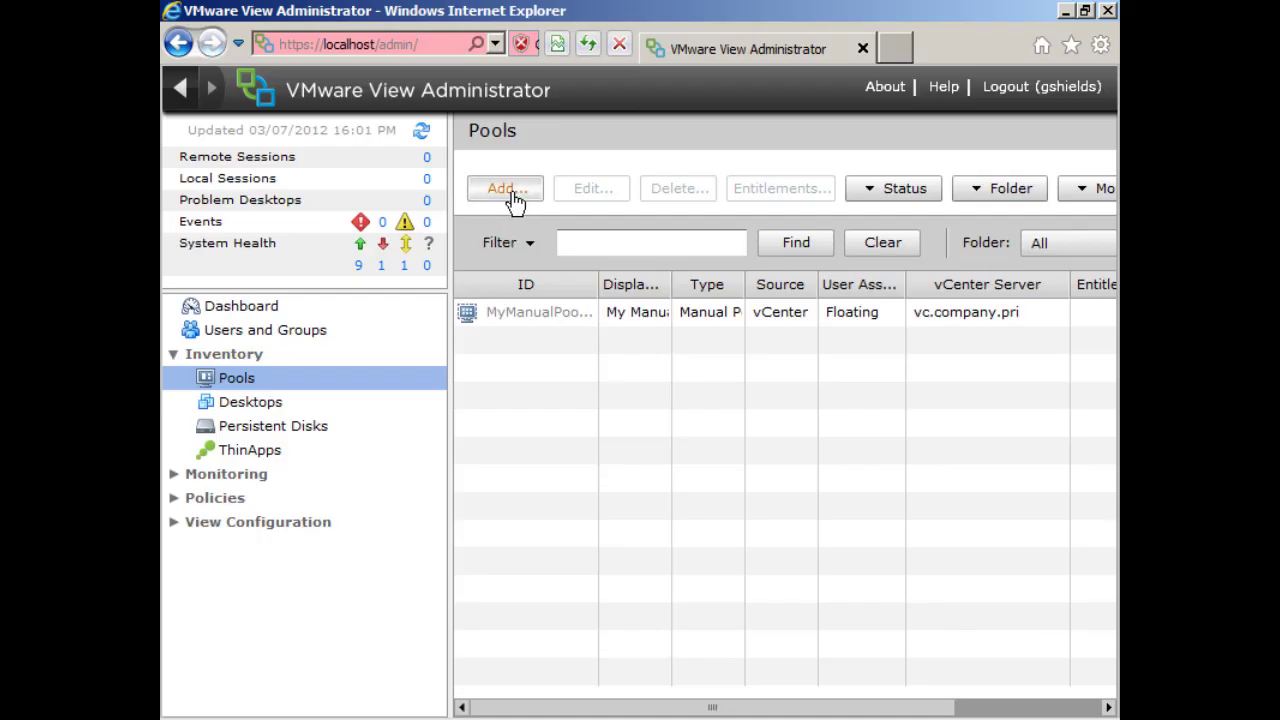
# Start a new Automated Pool in the Add Pool wizard and choose Floating user assignment.
pyautogui.click(510, 192)
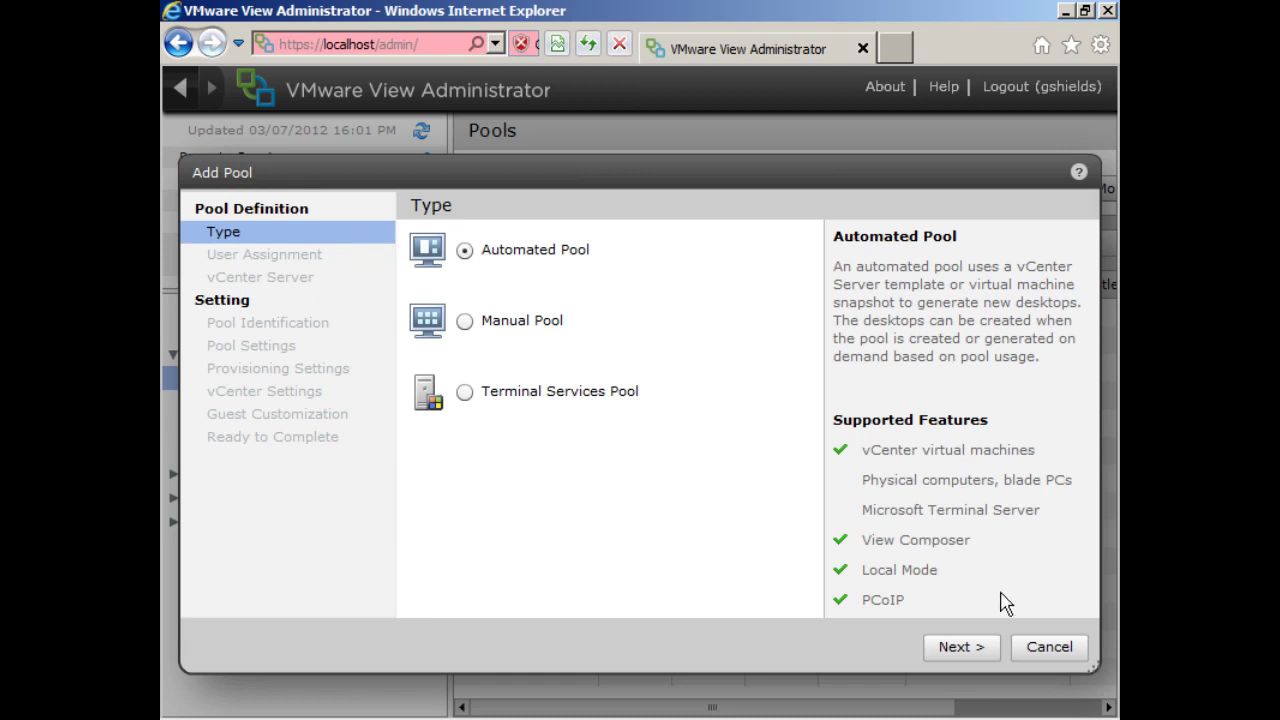
pyautogui.click(960, 650)
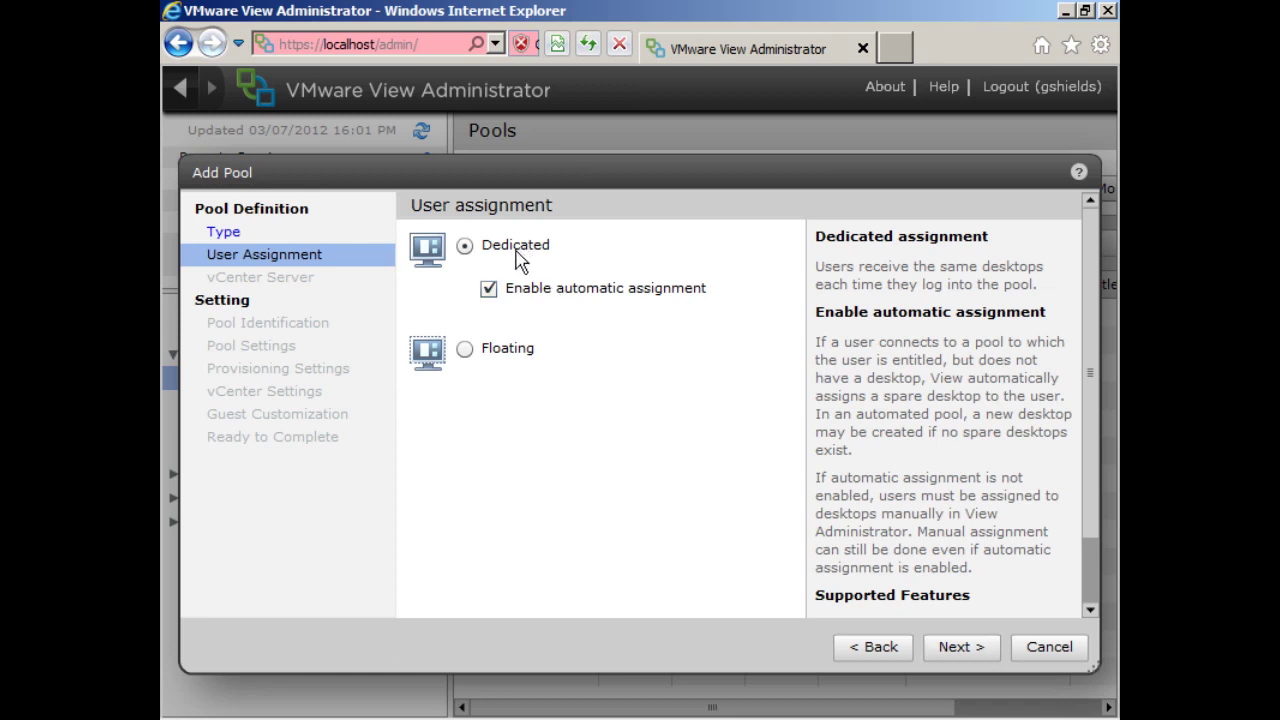
pyautogui.click(491, 350)
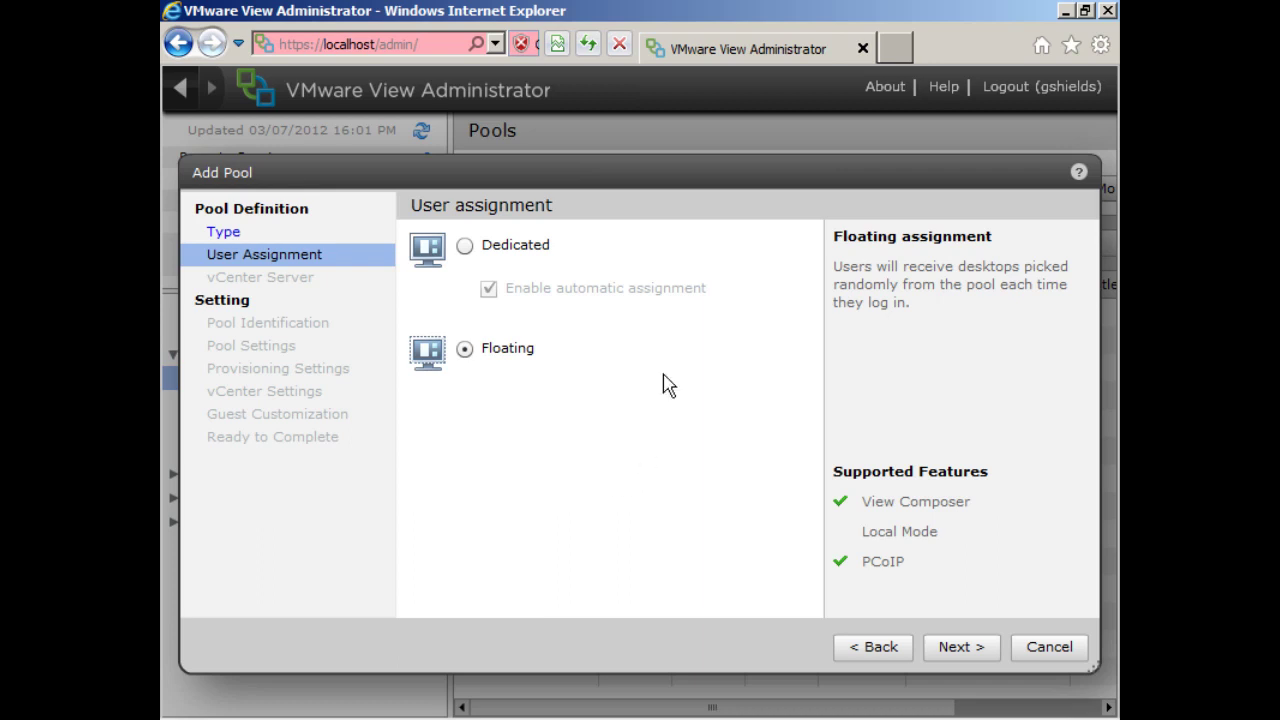
# Review the pool type, then advance past User Assignment to the vCenter Server step.
pyautogui.click(850, 647)
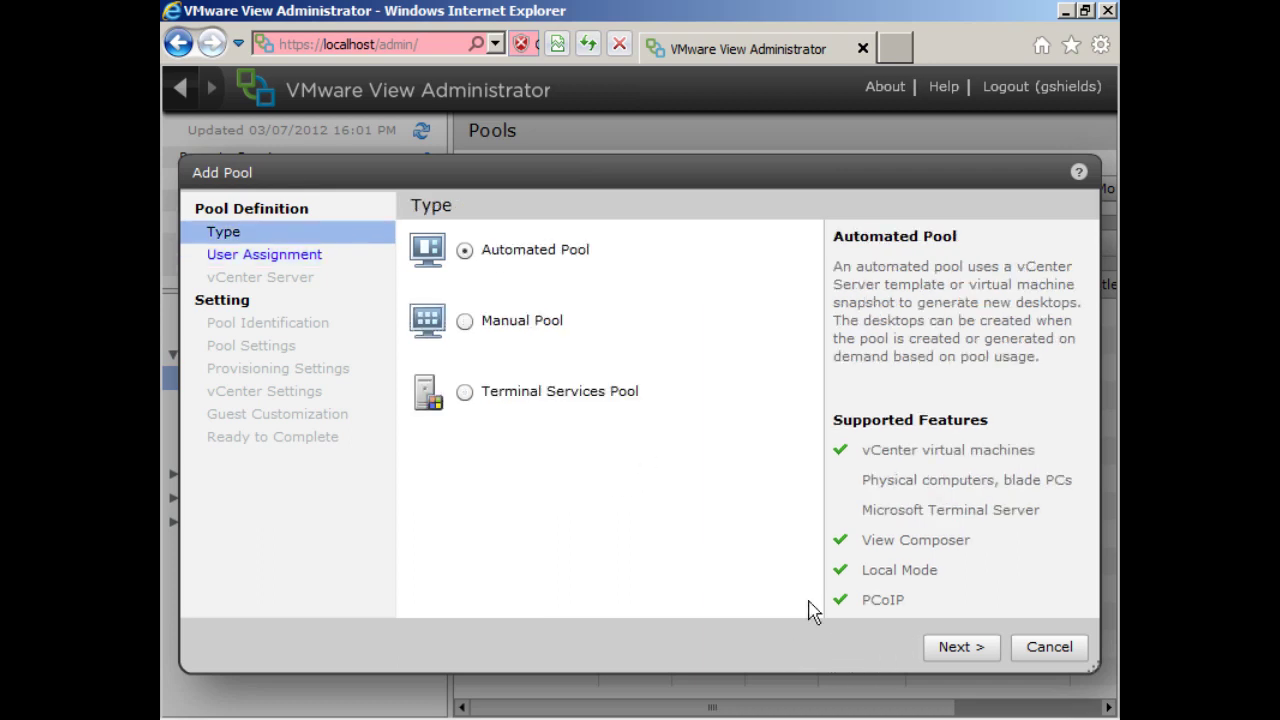
pyautogui.click(950, 647)
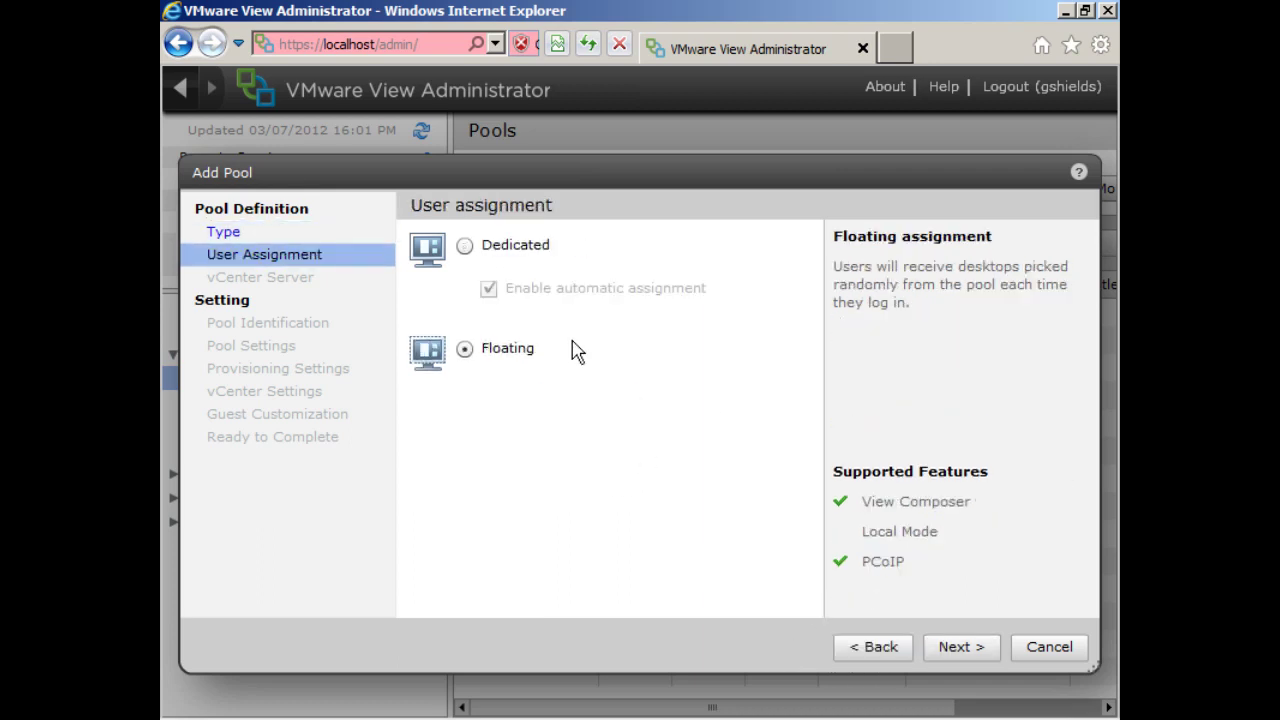
pyautogui.click(960, 648)
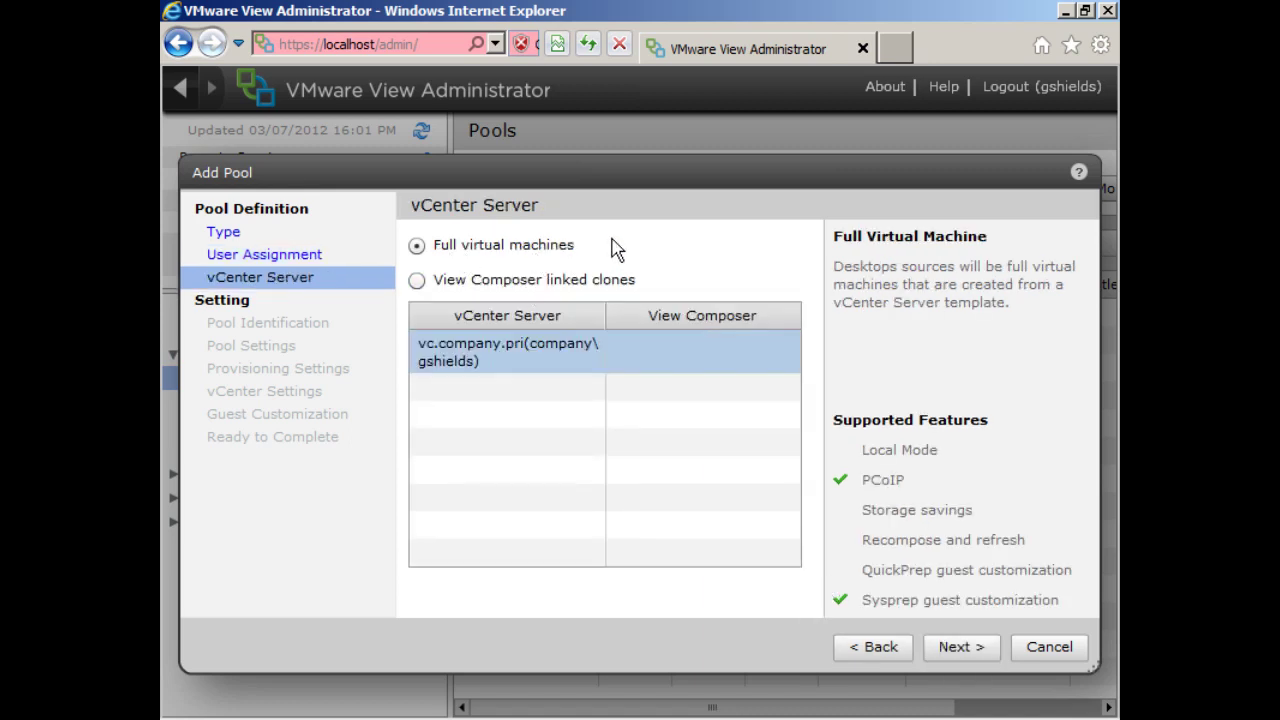
# Keep Full virtual machines and use FullVirtualMachines as both pool ID and display name.
pyautogui.click(952, 648)
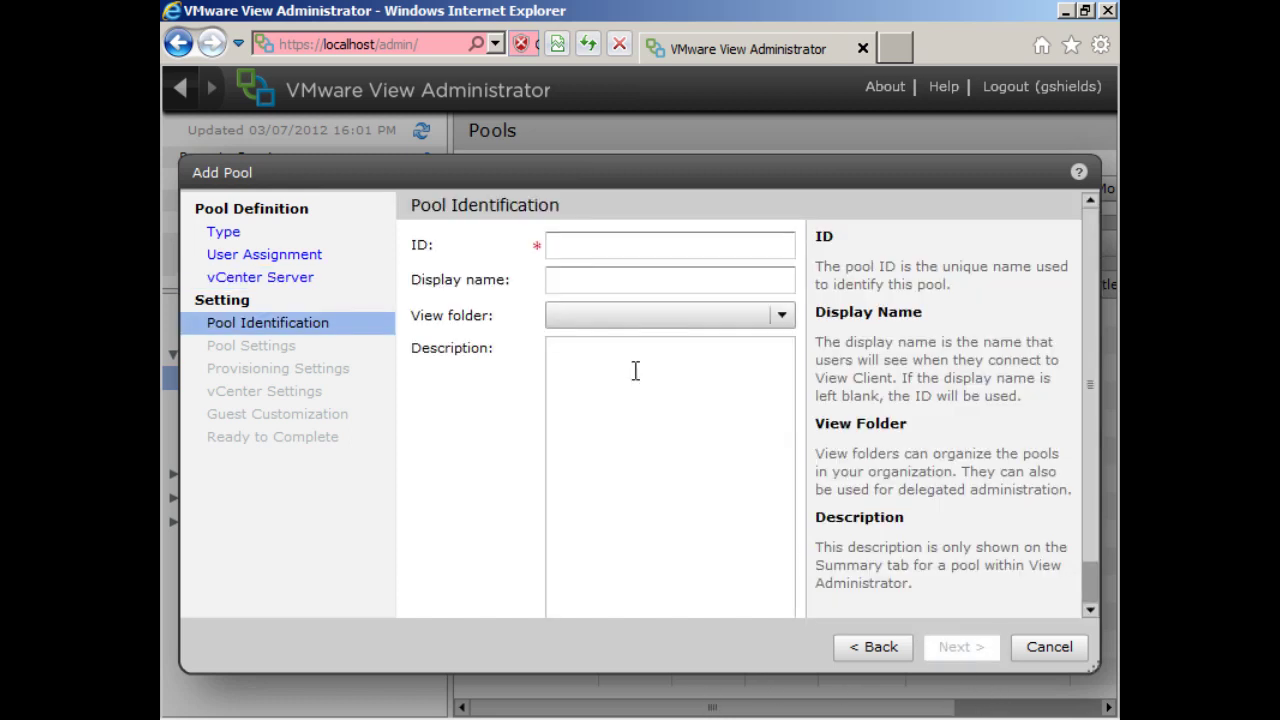
pyautogui.click(562, 244)
pyautogui.write('Full')
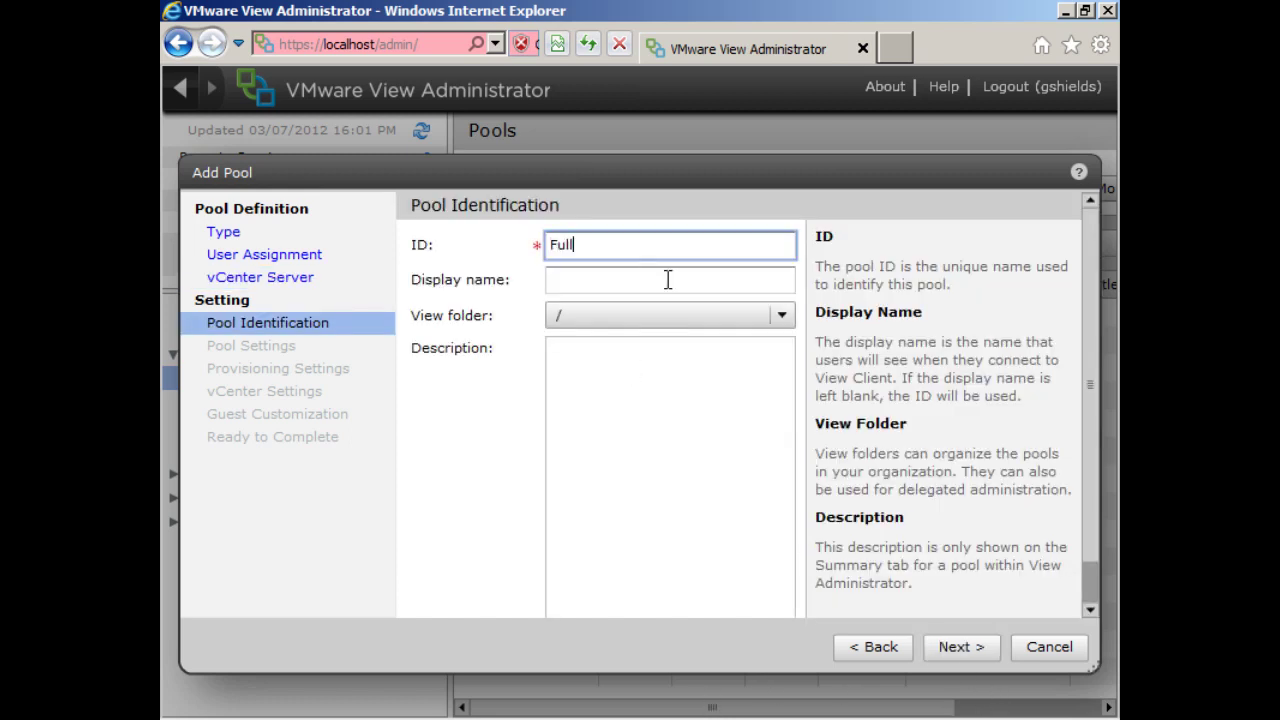
pyautogui.write('VirtualMachines')
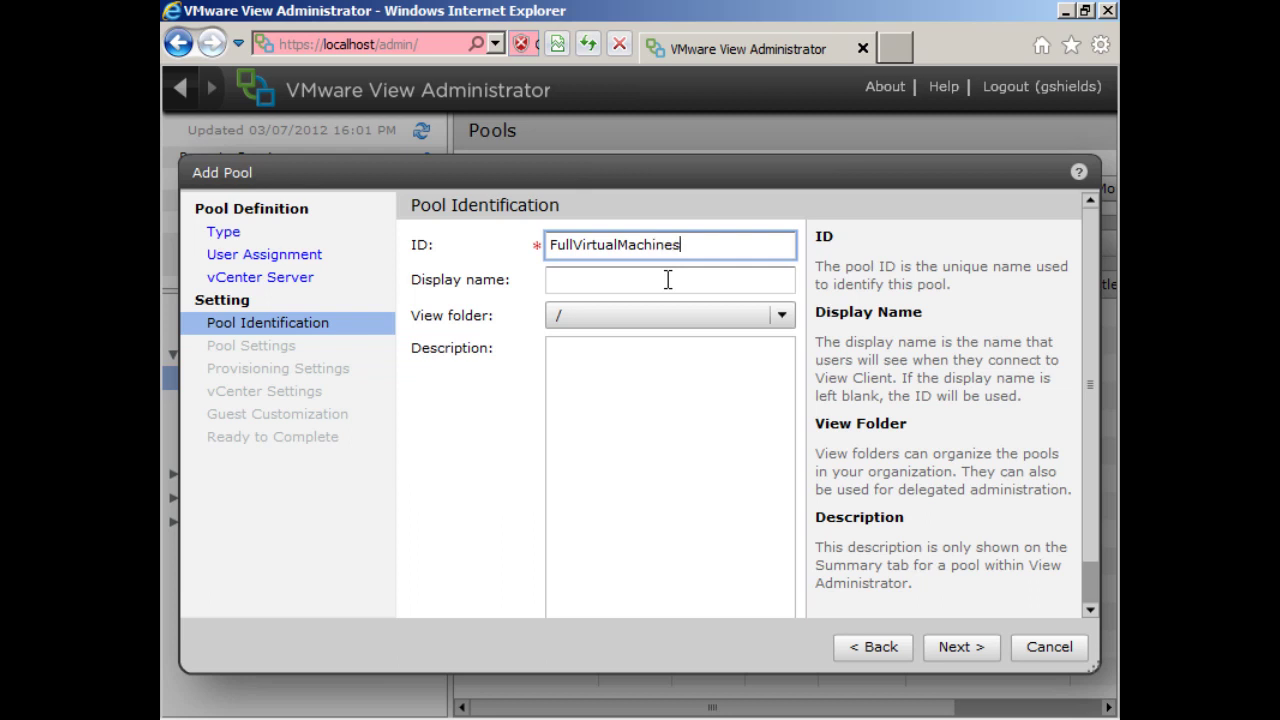
pyautogui.hotkey('ctrl', 'a')
pyautogui.hotkey('ctrl', 'c')
pyautogui.click(668, 280)
pyautogui.hotkey('ctrl', 'v')
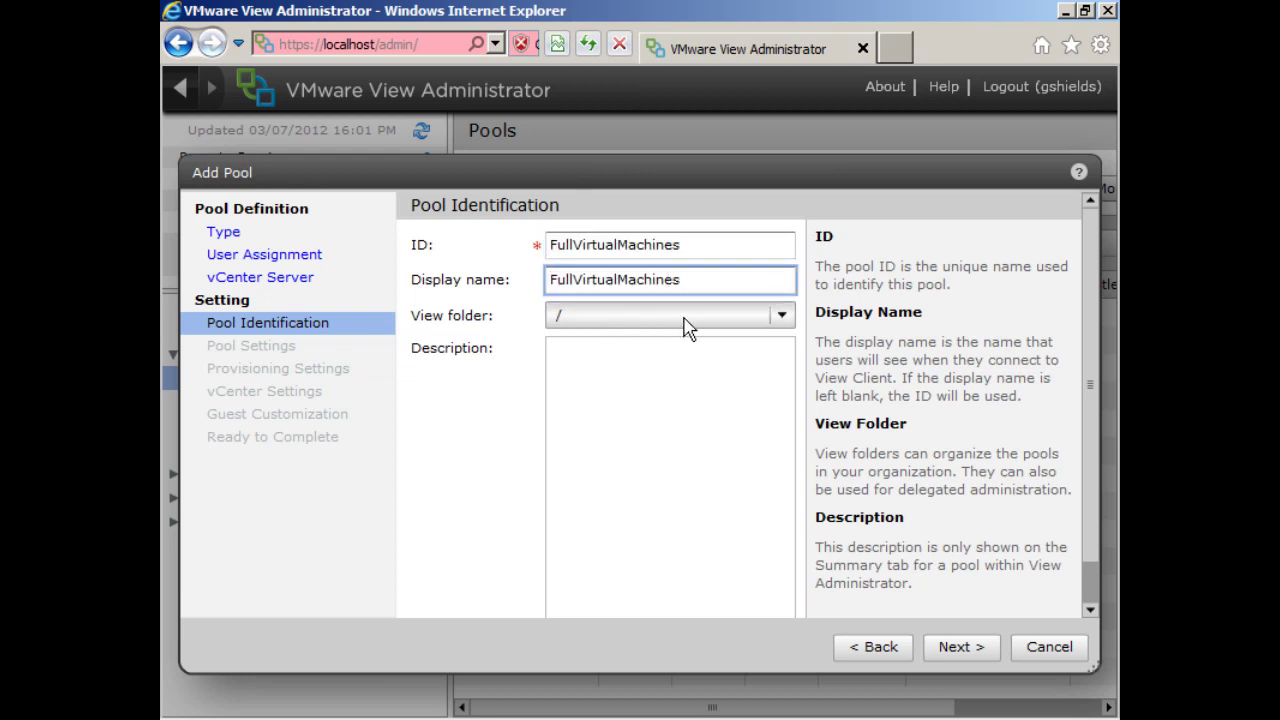
pyautogui.click(953, 648)
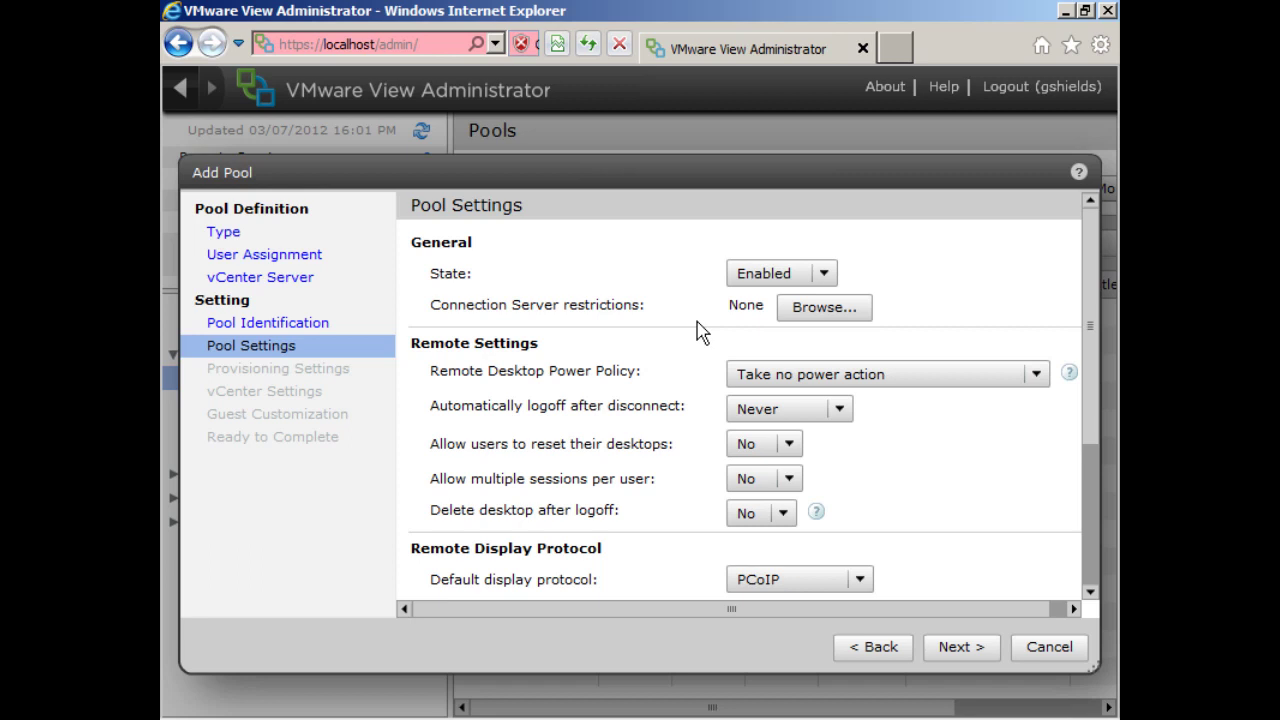
# Set 'Allow users to reset their desktops' to No and continue to Provisioning Settings.
pyautogui.click(770, 447)
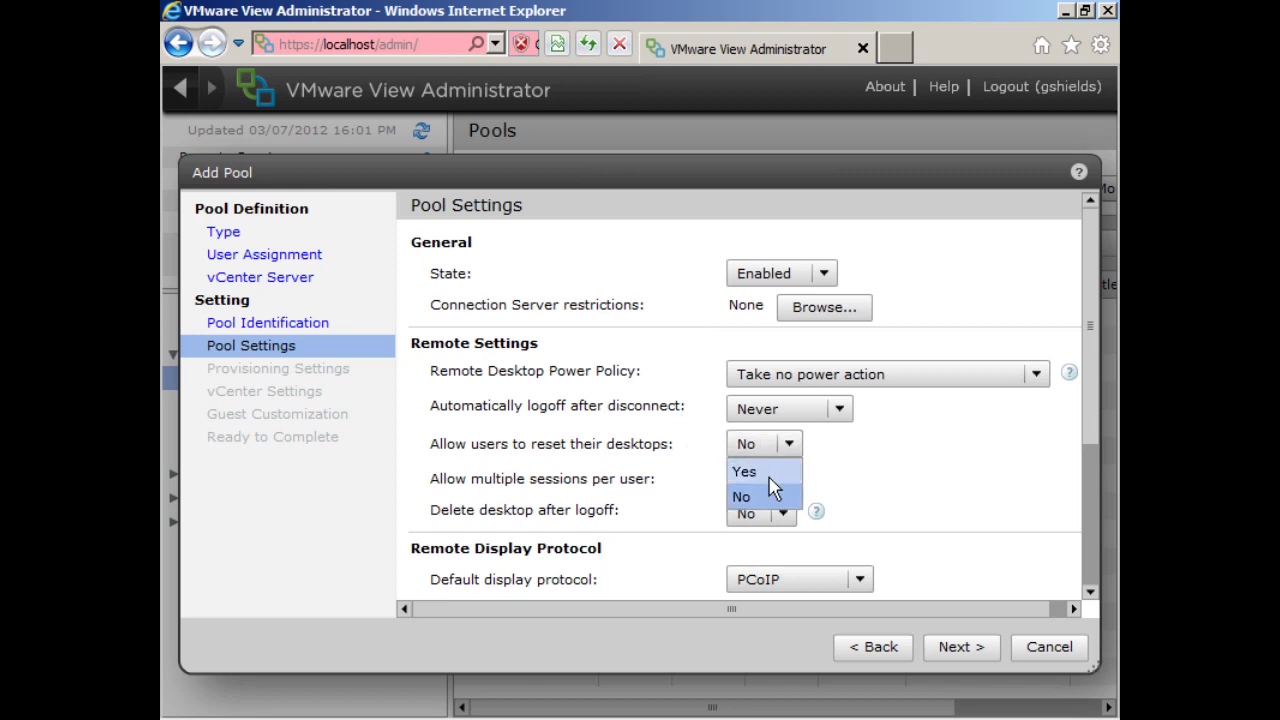
pyautogui.click(752, 497)
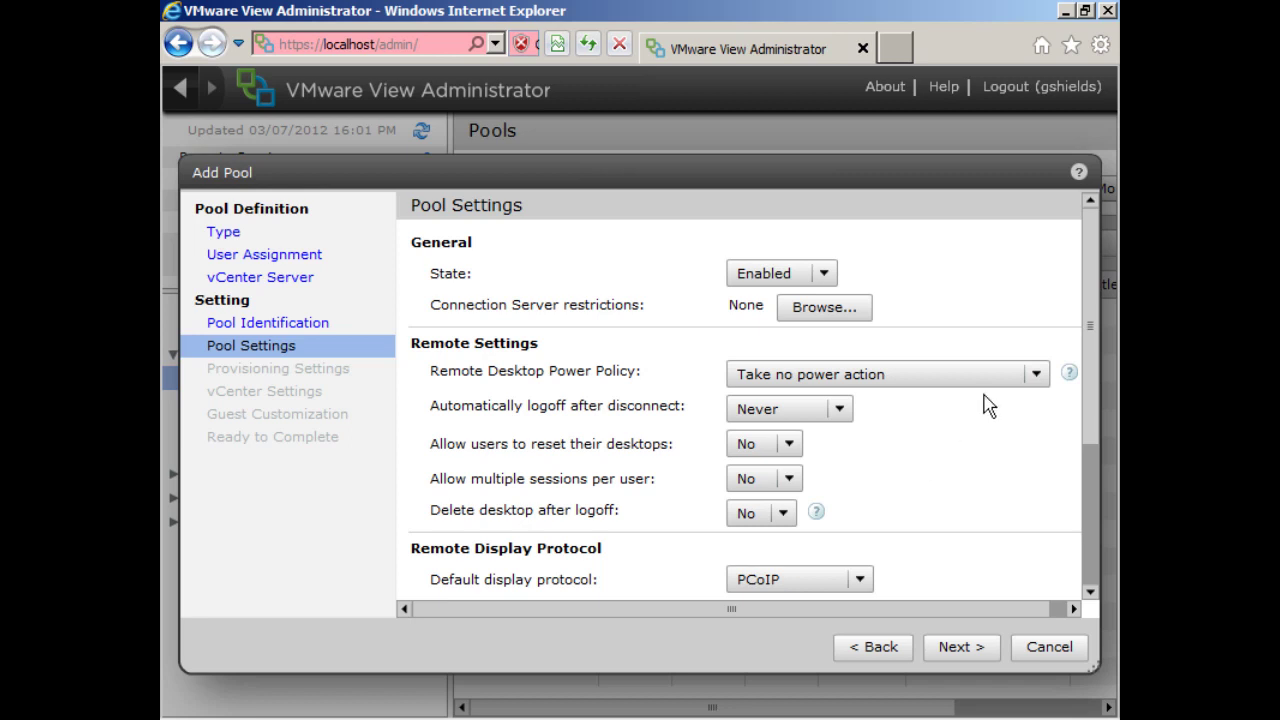
pyautogui.moveTo(1092, 325); pyautogui.dragTo(1101, 476)
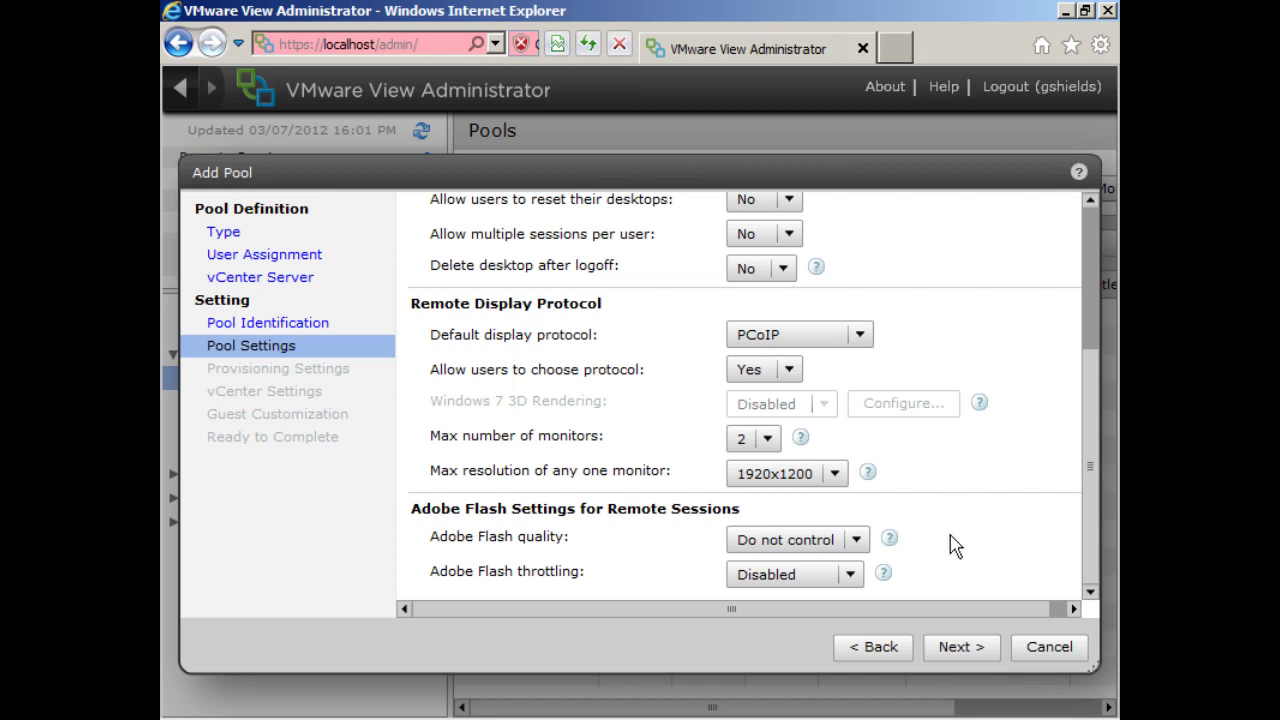
pyautogui.click(971, 650)
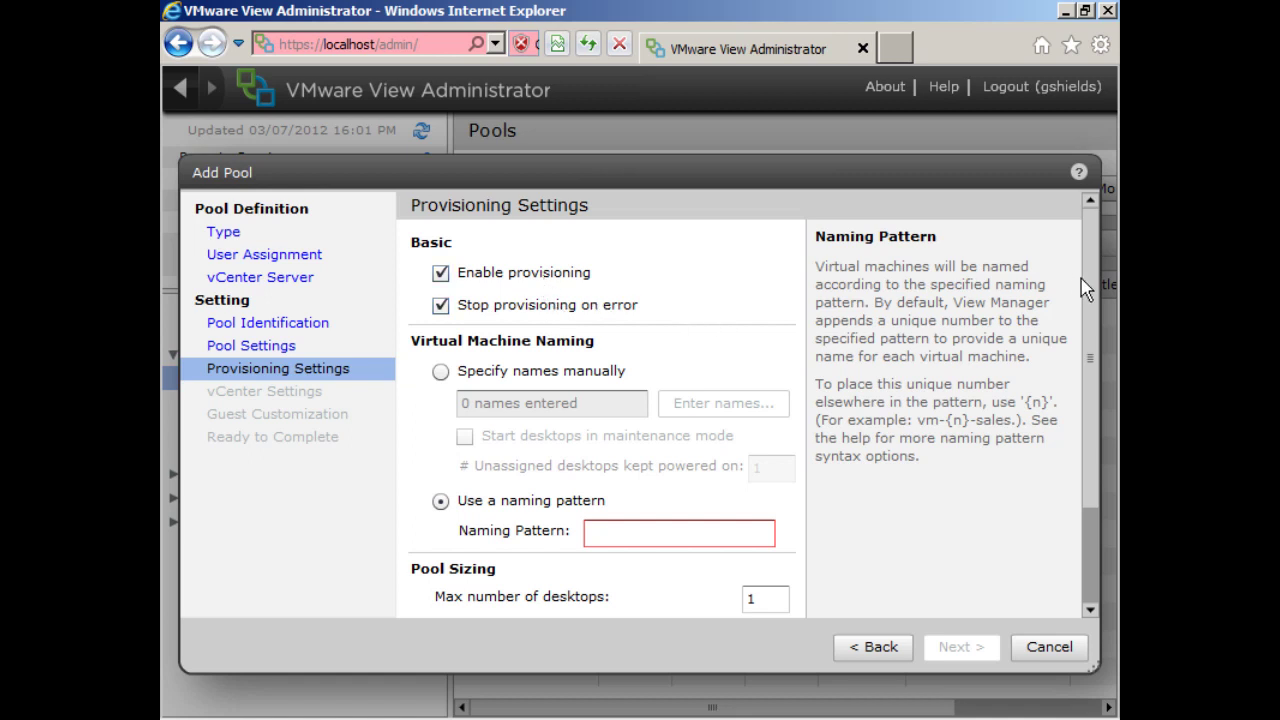
# Select 'Specify names manually' and bring up the Enter Desktop Names dialog.
pyautogui.moveTo(1093, 284); pyautogui.dragTo(1083, 340)
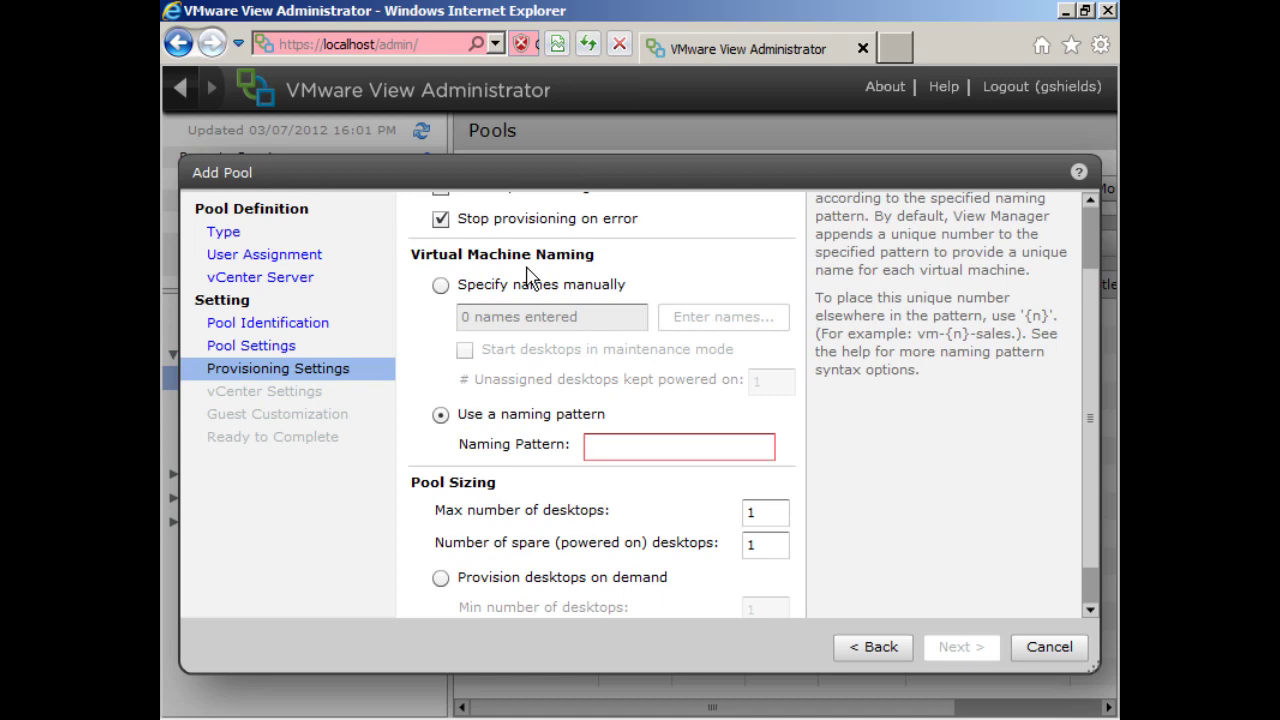
pyautogui.click(440, 285)
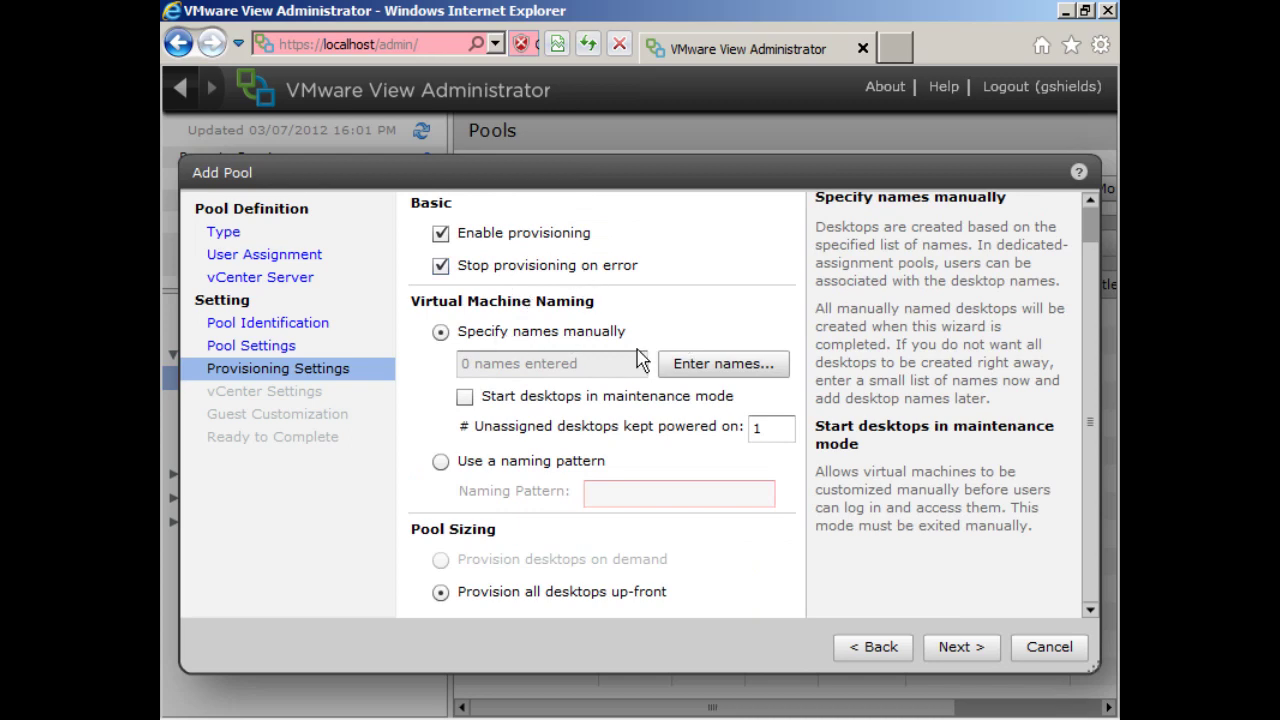
pyautogui.click(705, 362)
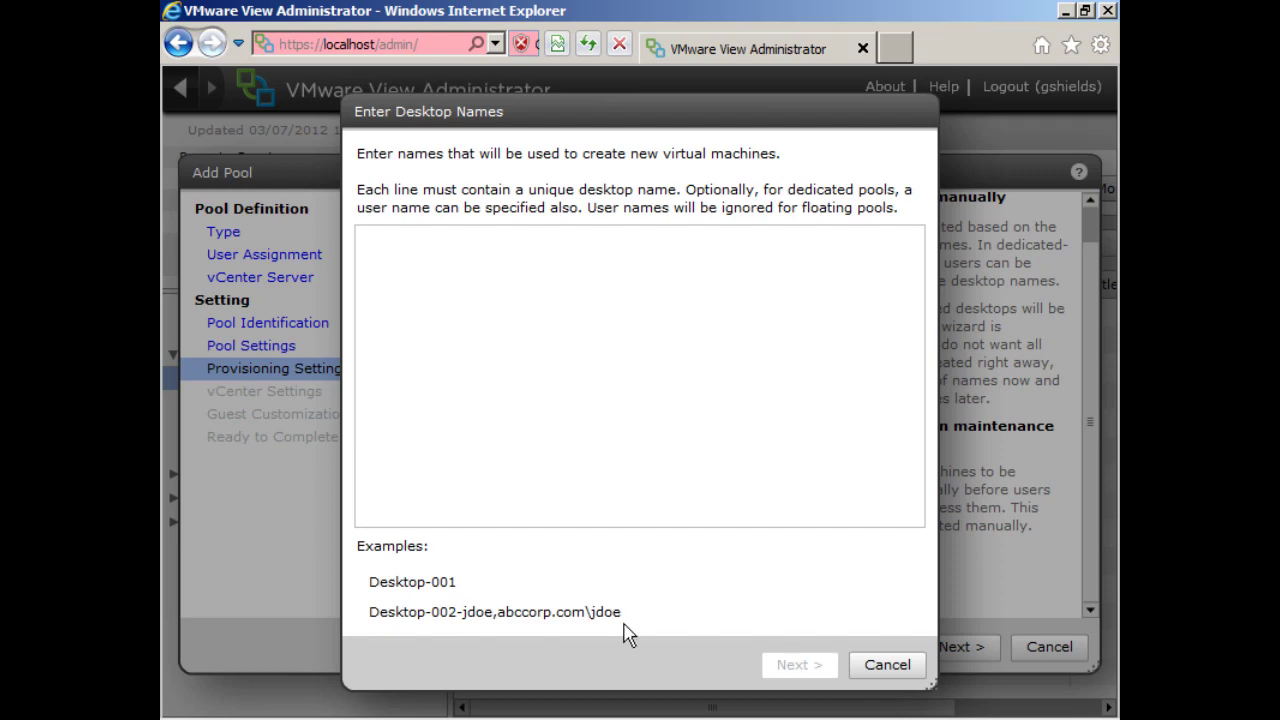
# Cancel Enter Desktop Names and switch naming back to 'Use a naming pattern'.
pyautogui.click(882, 664)
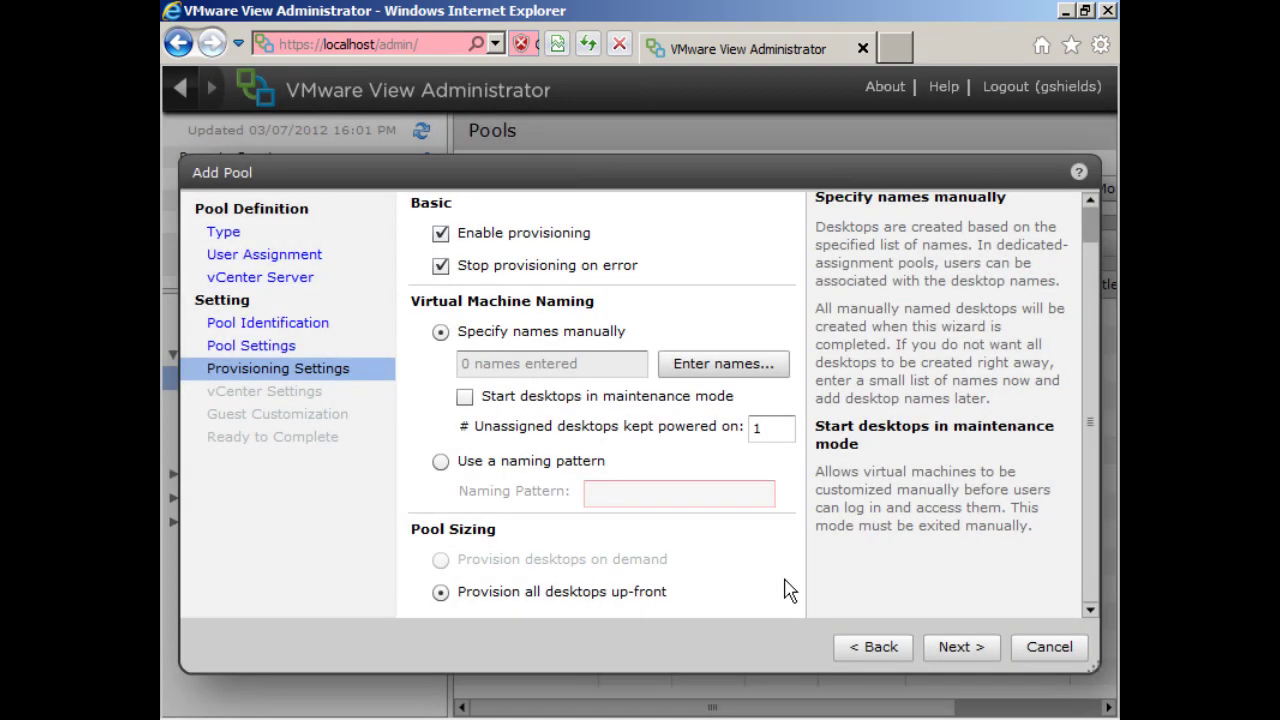
pyautogui.click(551, 463)
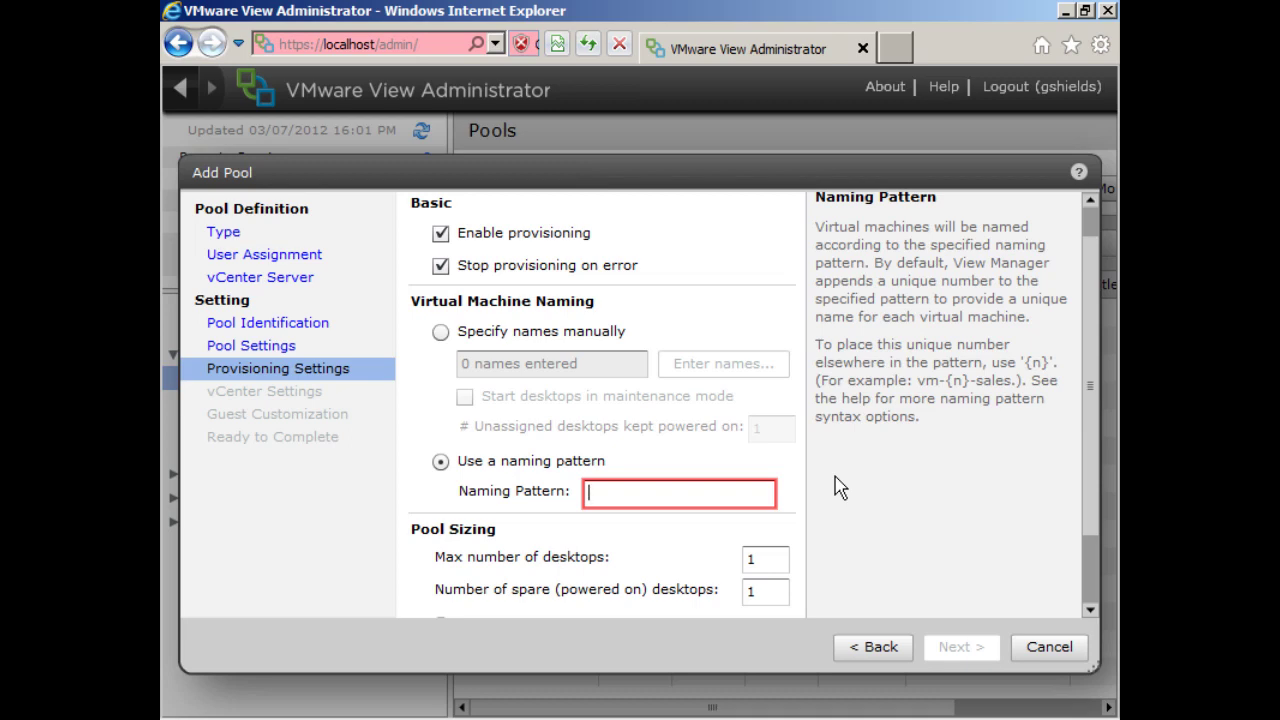
# Enter vm as the start of the naming pattern, referring to the {n} placeholder help.
pyautogui.write('vm')
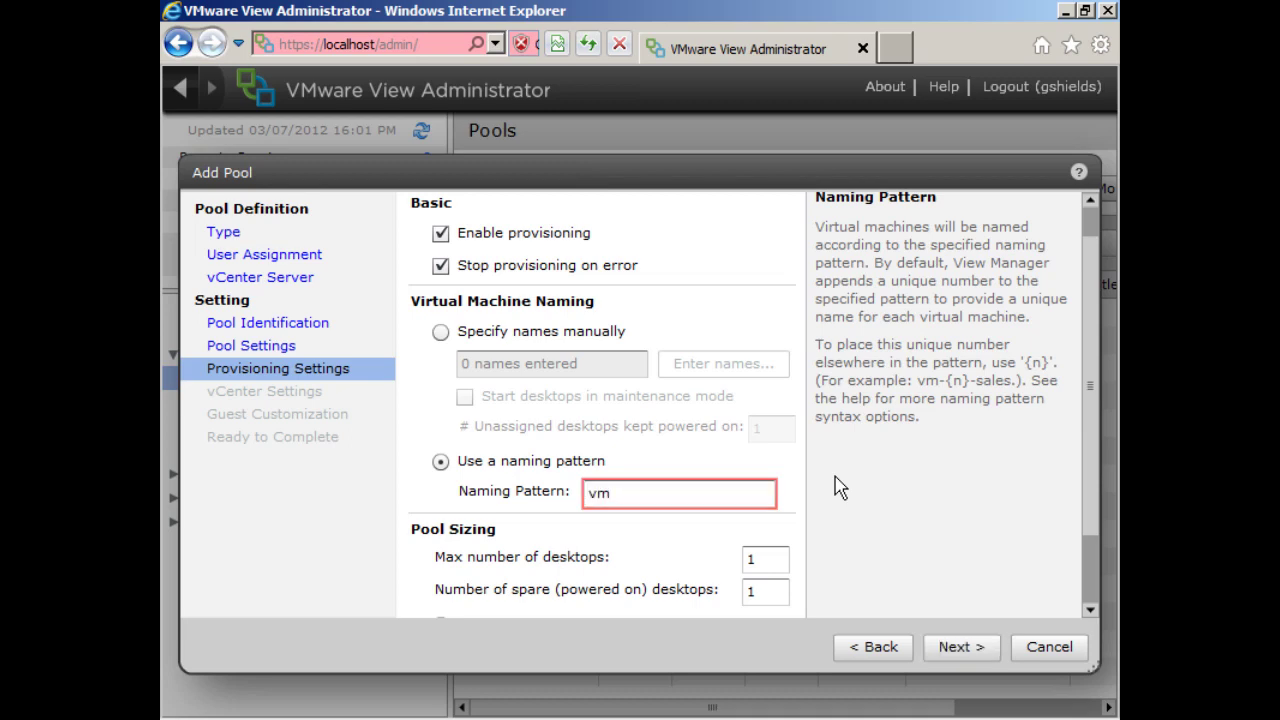
pyautogui.write('1-100')
pyautogui.press('BackSpace')
pyautogui.press('BackSpace')
pyautogui.press('BackSpace')
pyautogui.press('BackSpace')
pyautogui.press('BackSpace')
pyautogui.moveTo(946, 384); pyautogui.dragTo(970, 382)
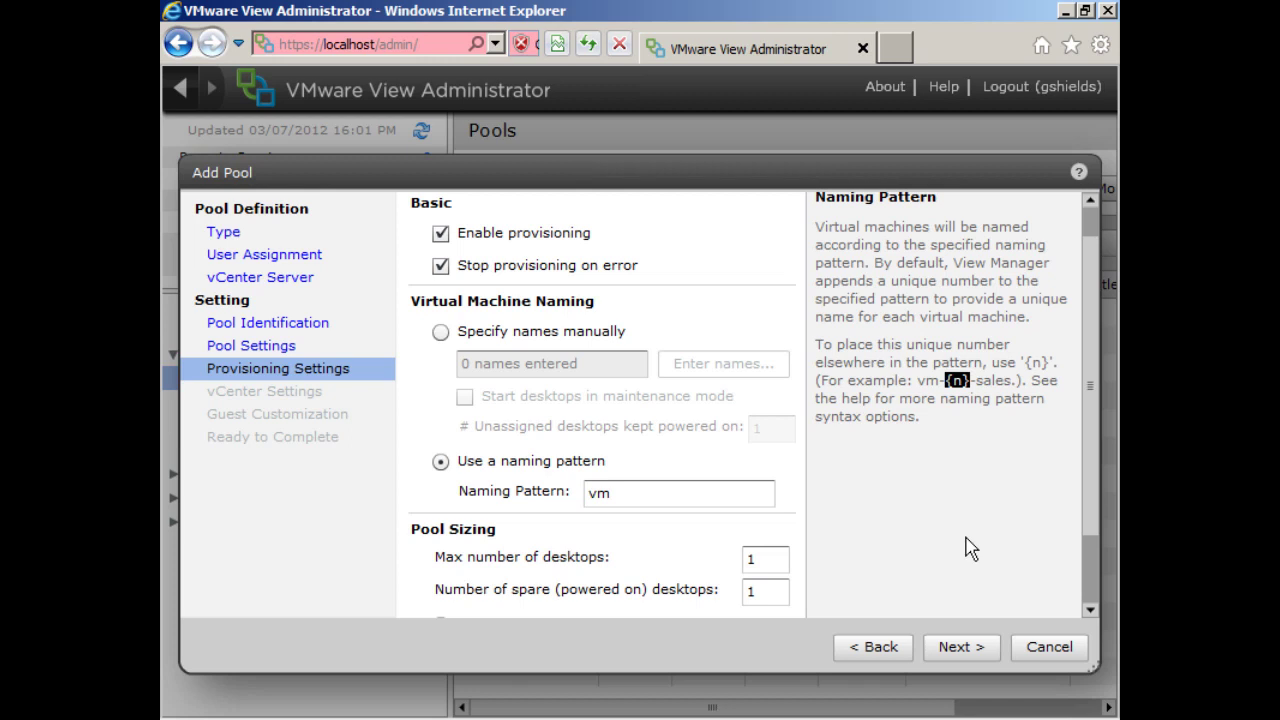
pyautogui.click(639, 496)
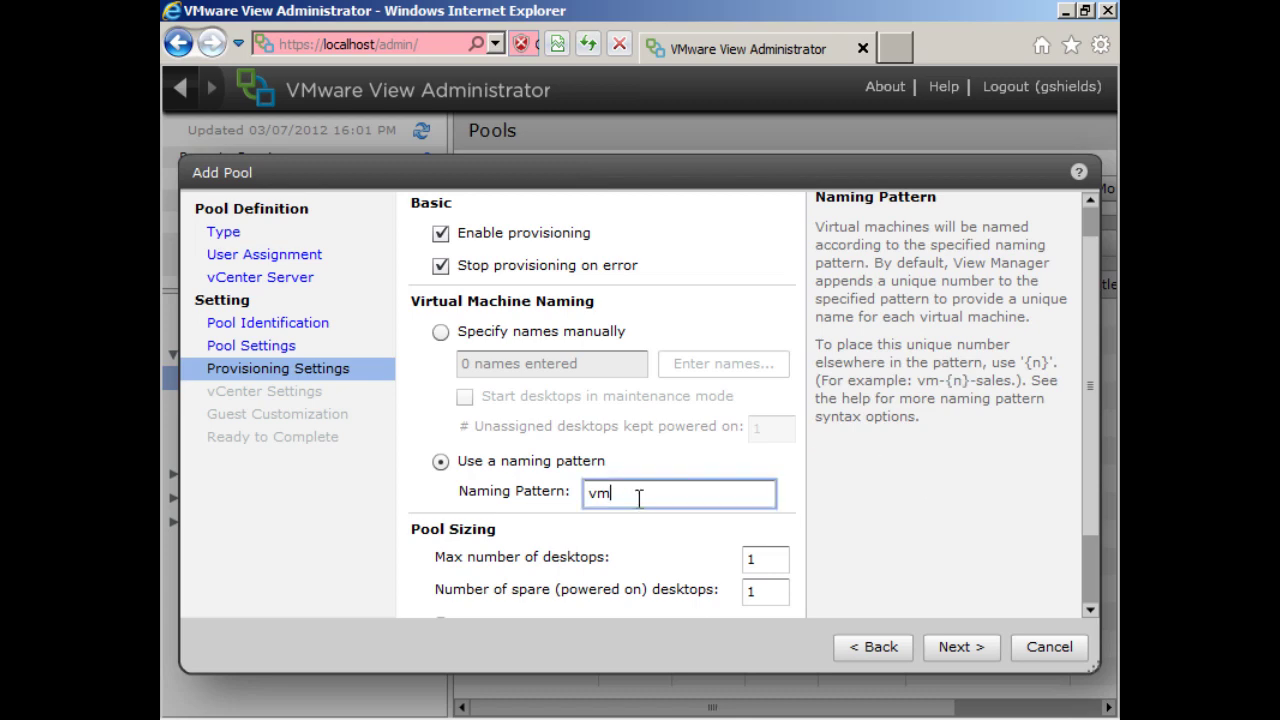
# Extend the pattern with -{n} and insert :fixed=3, giving vm-{n:fixed=3}.
pyautogui.write('-{n}')
pyautogui.click(640, 497)
pyautogui.write(':fixed=3')
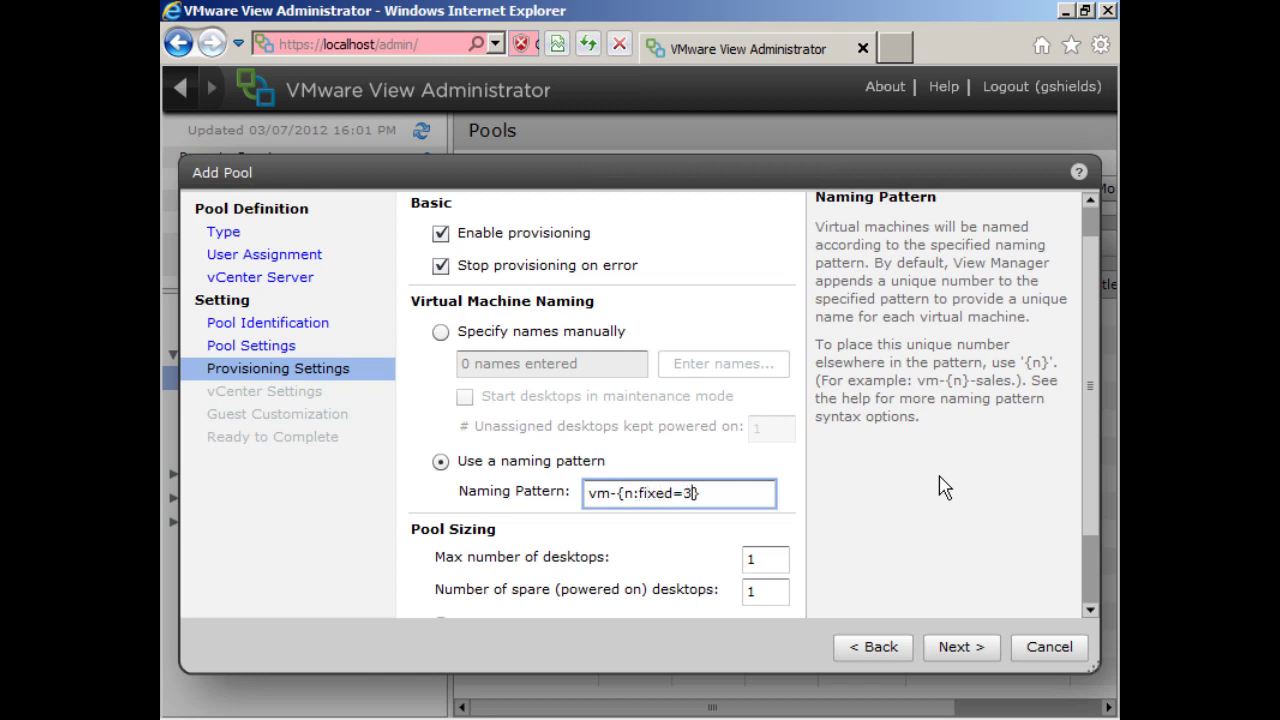